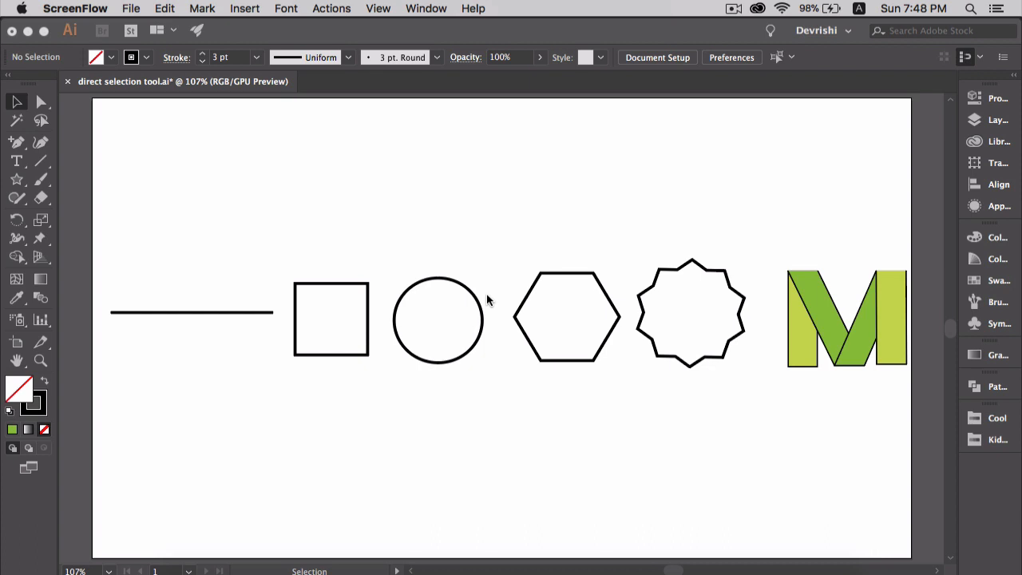
Select the straight line, the square and the circle one after another to examine their anchor points
{"action": "left_click", "coordinate": [269, 321]}
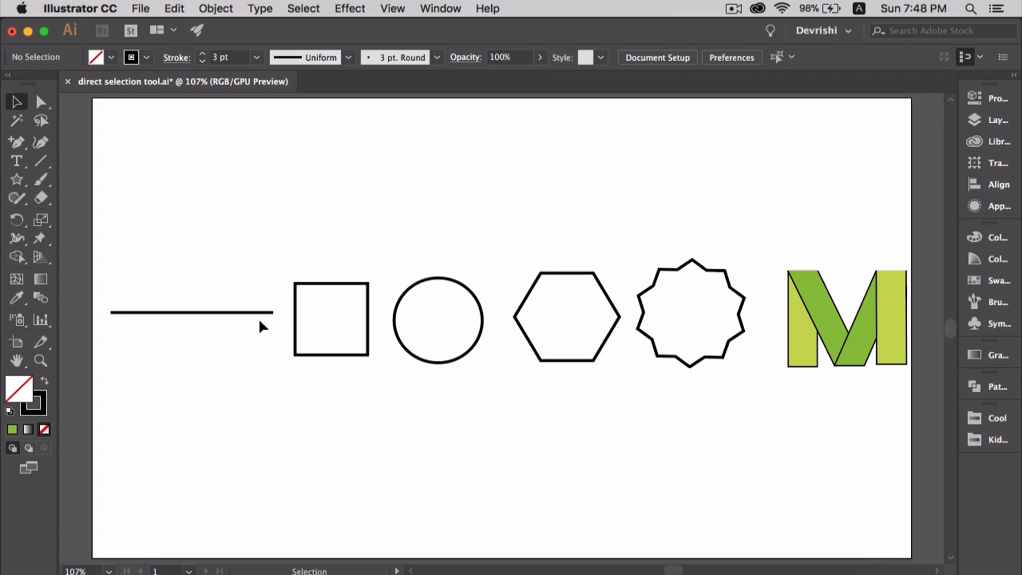
{"action": "left_click", "coordinate": [261, 315]}
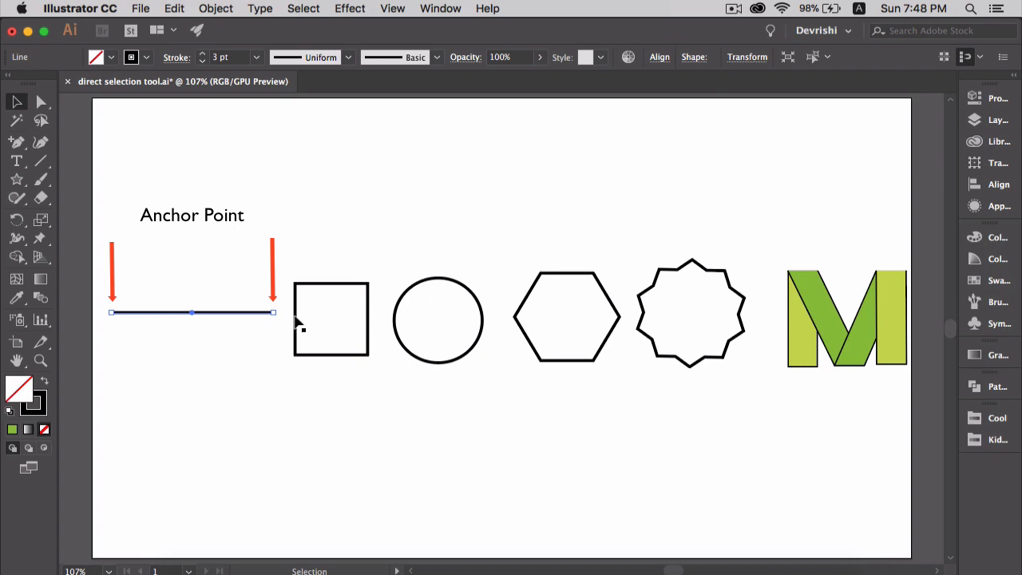
{"action": "left_click", "coordinate": [296, 320]}
{"action": "left_click", "coordinate": [296, 320]}
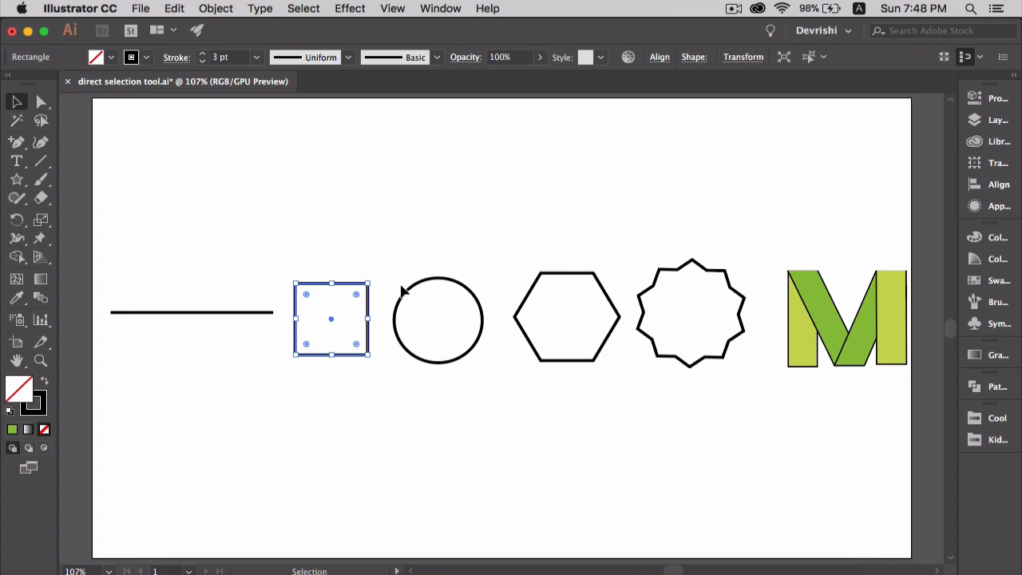
{"action": "left_click", "coordinate": [400, 305]}
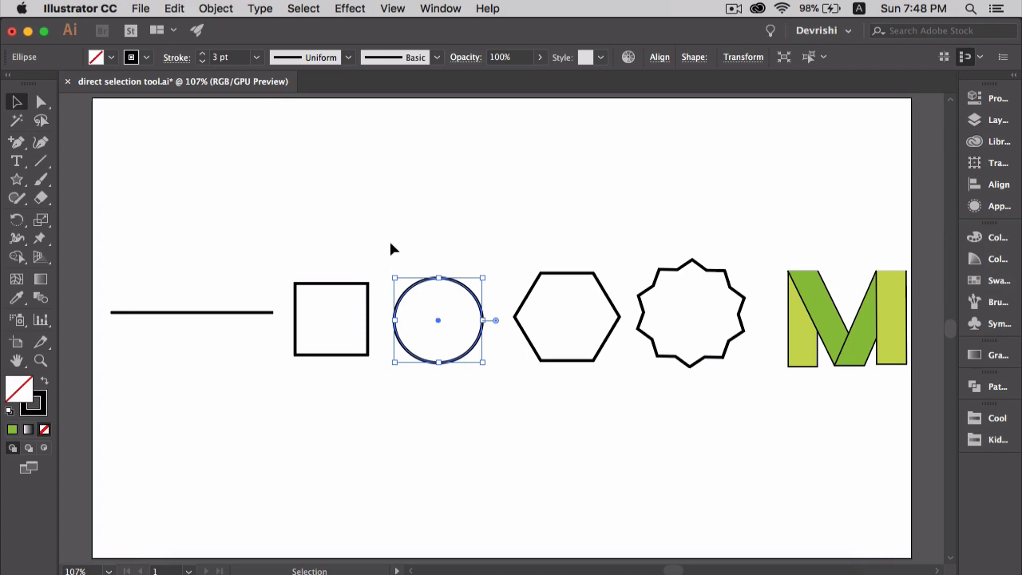
Hide the bounding box and select the square and the circle to inspect their bare anchor points
{"action": "left_click", "coordinate": [392, 8]}
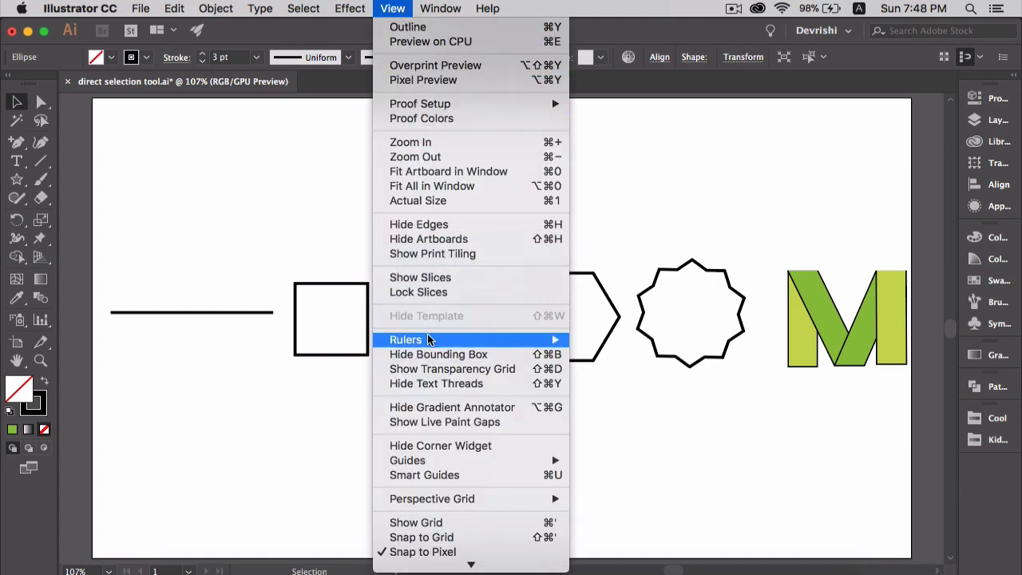
{"action": "left_click", "coordinate": [429, 356]}
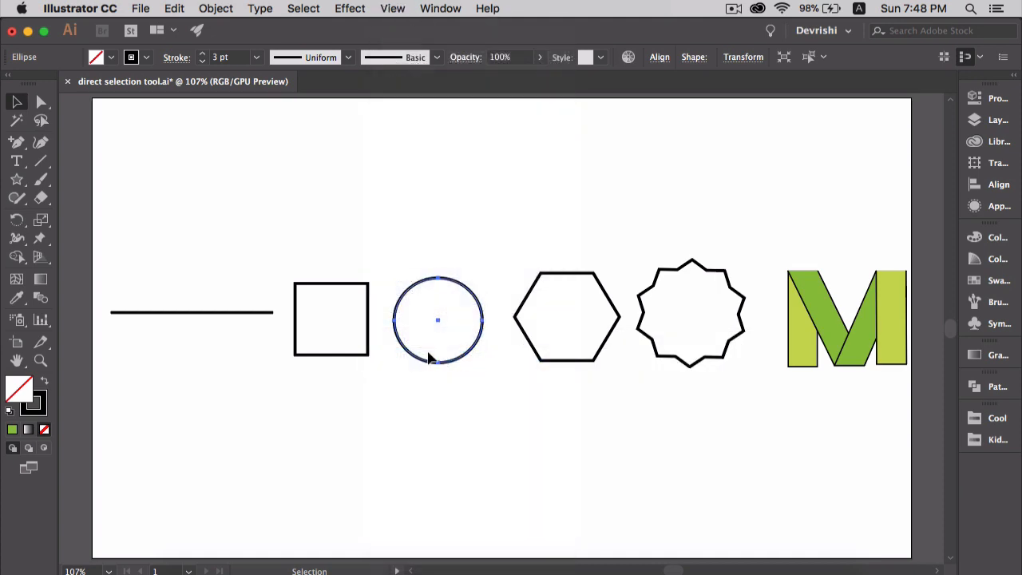
{"action": "left_click", "coordinate": [368, 316]}
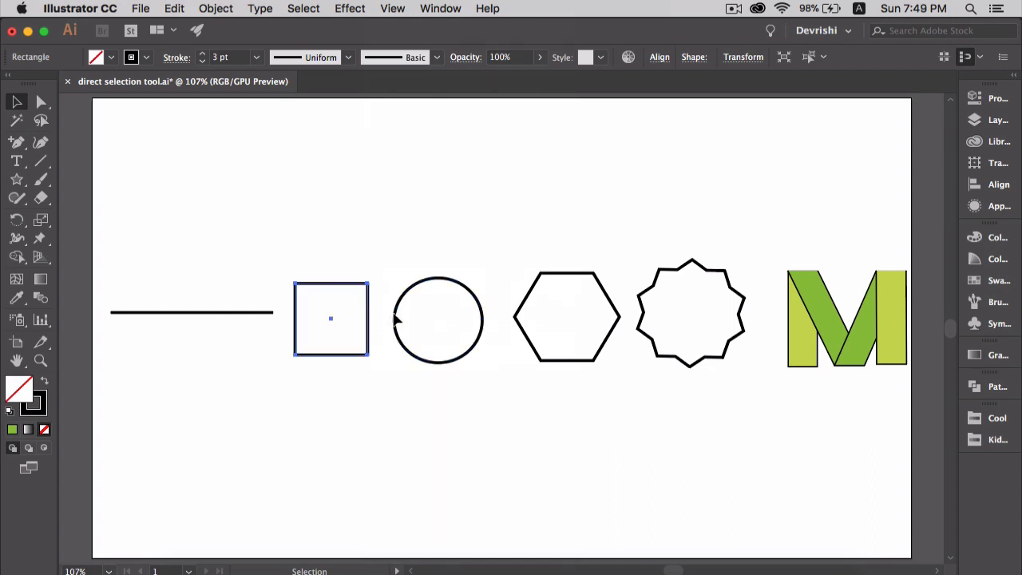
{"action": "left_click", "coordinate": [404, 321]}
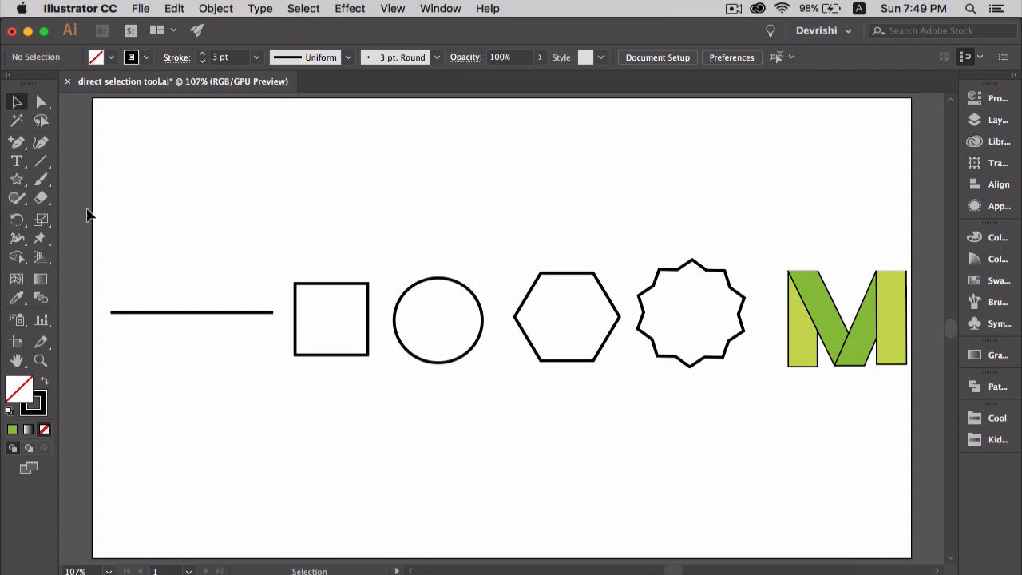
With the Direct Selection tool, move the line's left anchor point slightly inward to about X 28 px, Y 259.5 px
{"action": "left_click", "coordinate": [43, 104]}
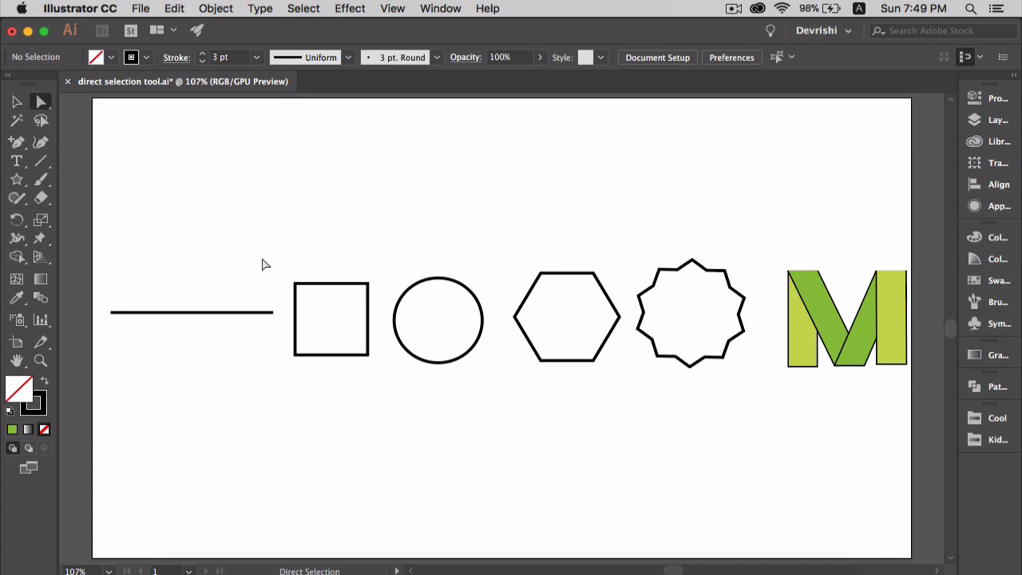
{"action": "left_click", "coordinate": [251, 315]}
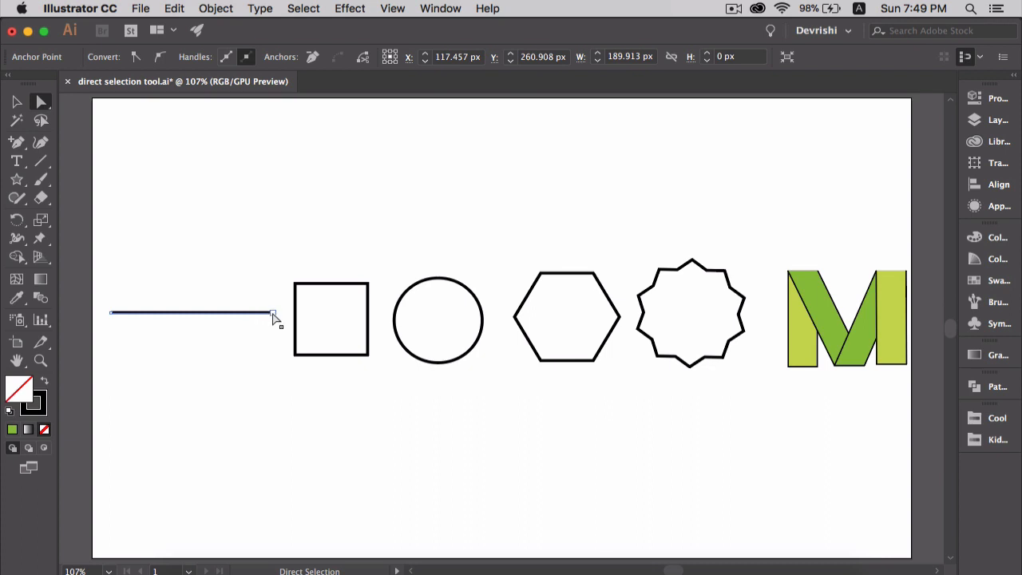
{"action": "left_click", "coordinate": [112, 316]}
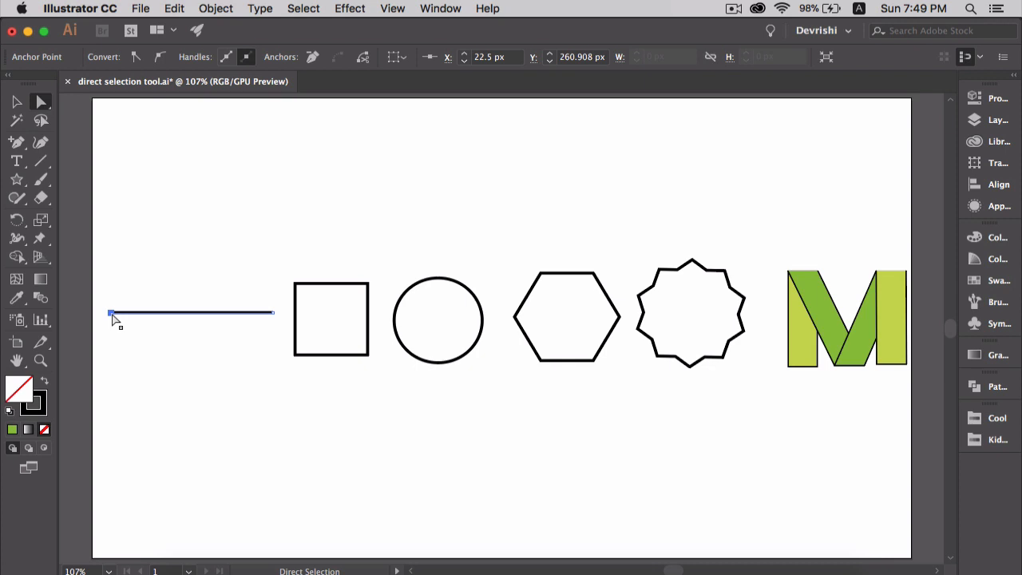
{"action": "mouse_move", "coordinate": [113, 317]}
{"action": "left_mouse_down"}
{"action": "mouse_move", "coordinate": [118, 362]}
{"action": "mouse_move", "coordinate": [115, 254]}
{"action": "mouse_move", "coordinate": [116, 320]}
{"action": "mouse_move", "coordinate": [116, 313]}
{"action": "left_mouse_up"}
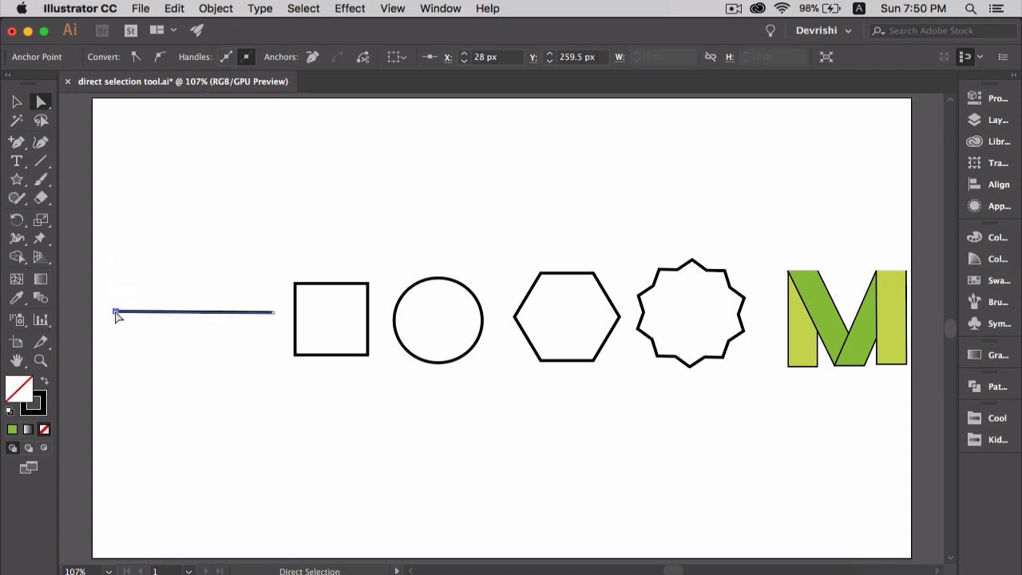
Try moving the square's upper-left corner point inward and the circle's top anchor point down to its center, and undo both edits
{"action": "left_click", "coordinate": [311, 289]}
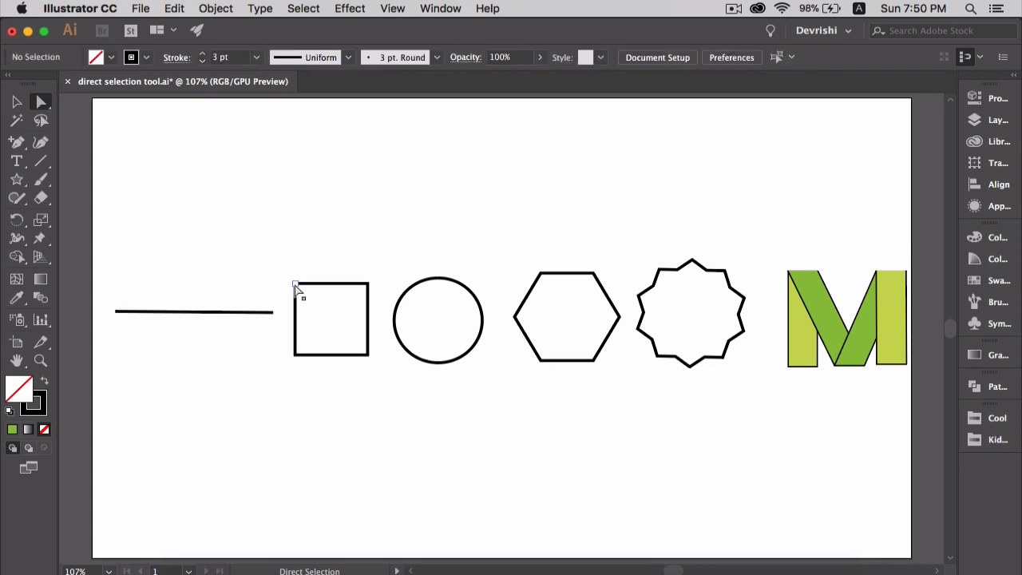
{"action": "left_click_drag", "start_coordinate": [295, 287], "coordinate": [349, 336]}
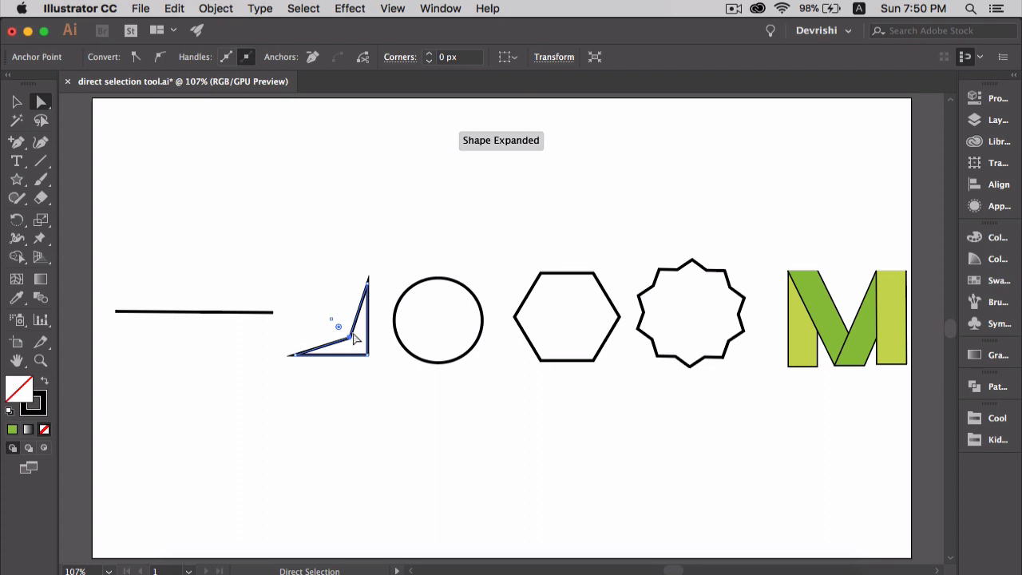
{"action": "left_click", "coordinate": [410, 289]}
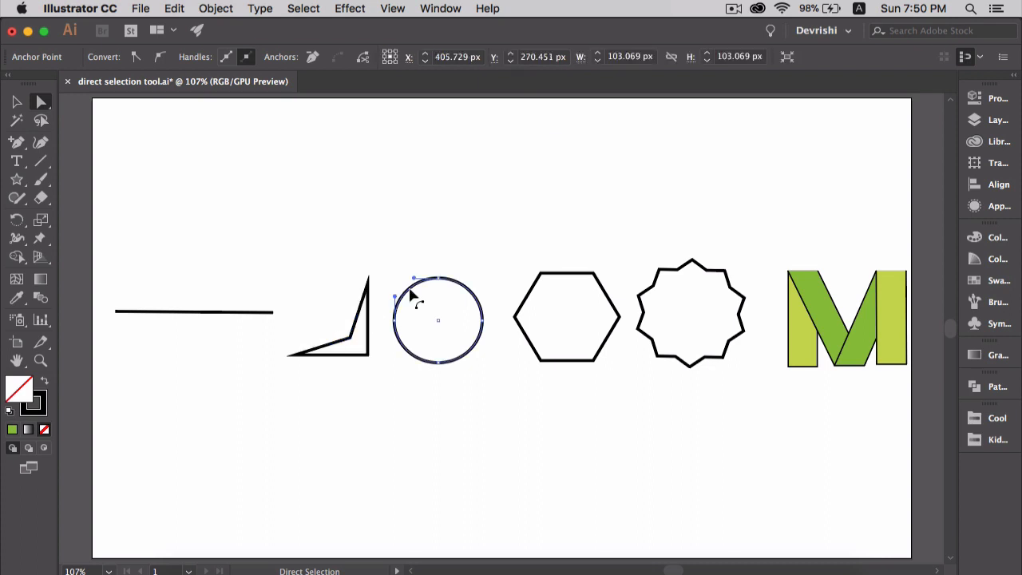
{"action": "left_click_drag", "start_coordinate": [438, 278], "coordinate": [438, 326]}
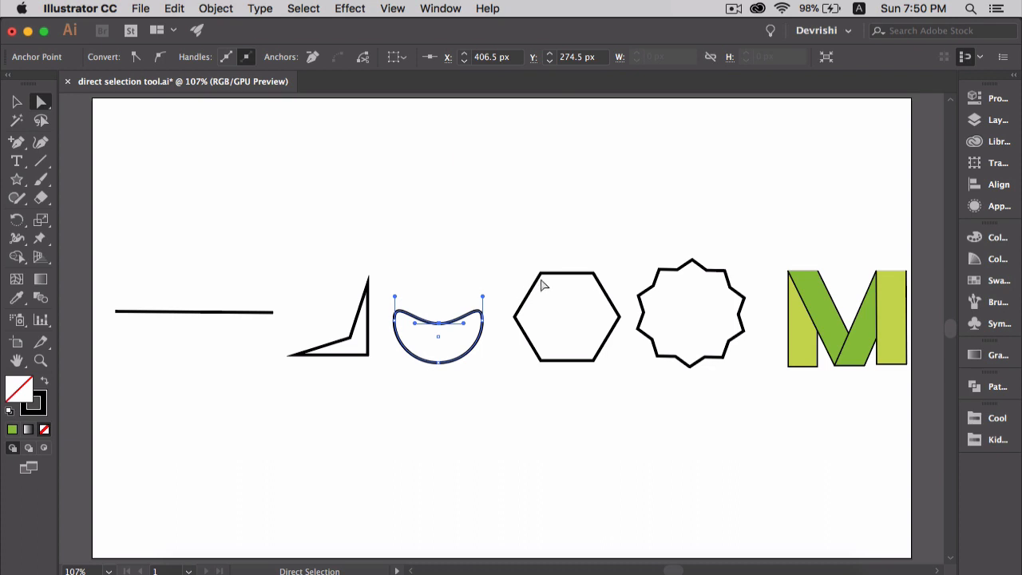
{"action": "key", "text": "super+z"}
{"action": "key", "text": "super+z"}
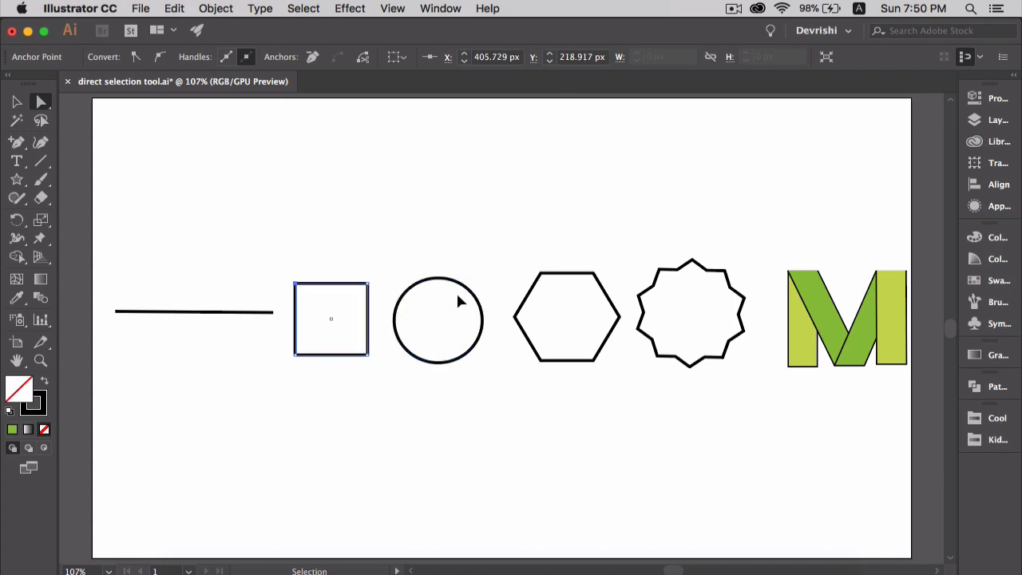
Select both top corner points of the square, shift them up and right into a slanted shape, and undo the move
{"action": "left_click", "coordinate": [361, 262]}
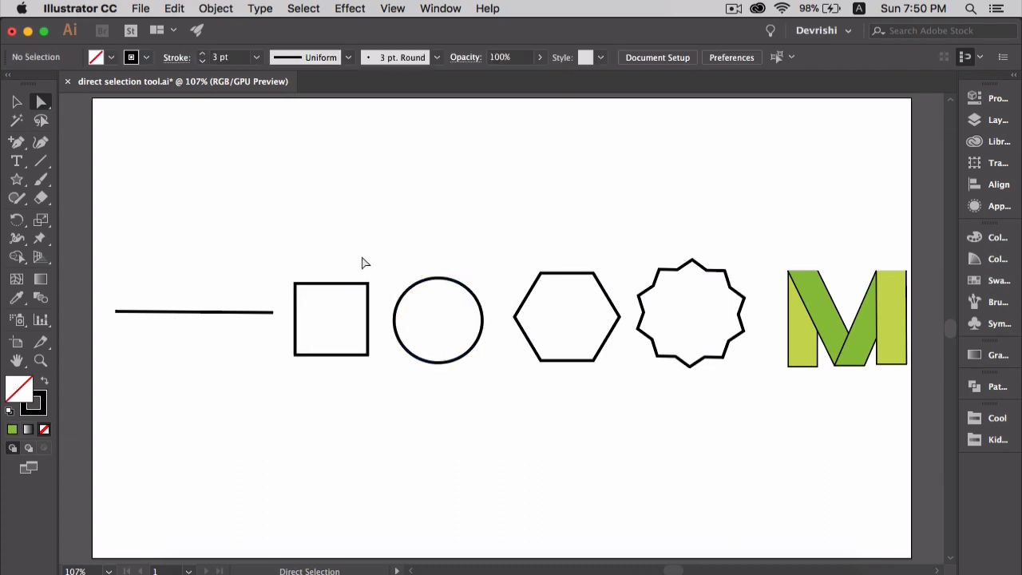
{"action": "left_click", "coordinate": [295, 284]}
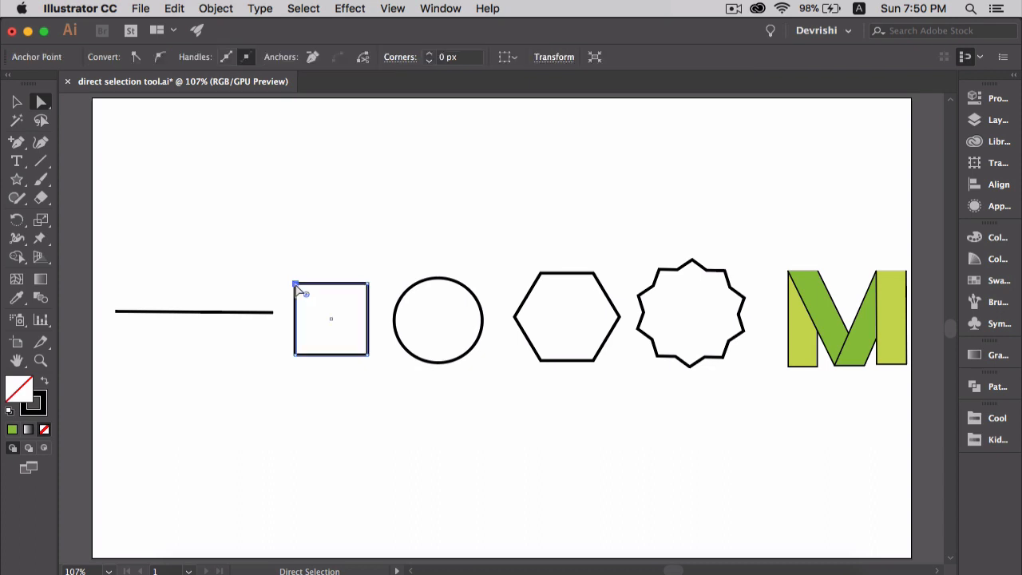
{"action": "left_click", "coordinate": [368, 284], "text": "shift"}
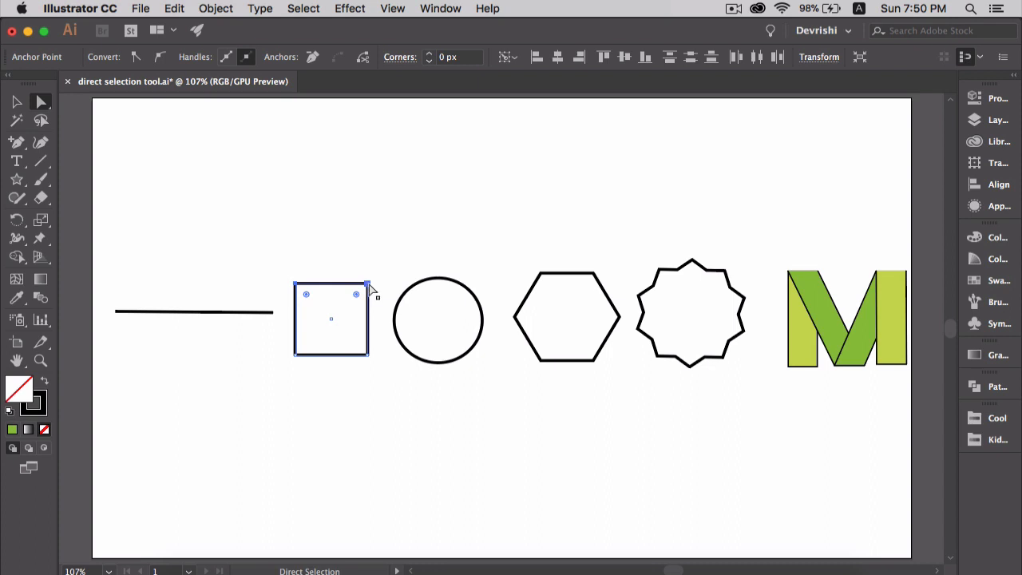
{"action": "left_click_drag", "start_coordinate": [369, 289], "coordinate": [422, 223]}
{"action": "key", "text": "super+z"}
{"action": "key", "text": "super+z"}
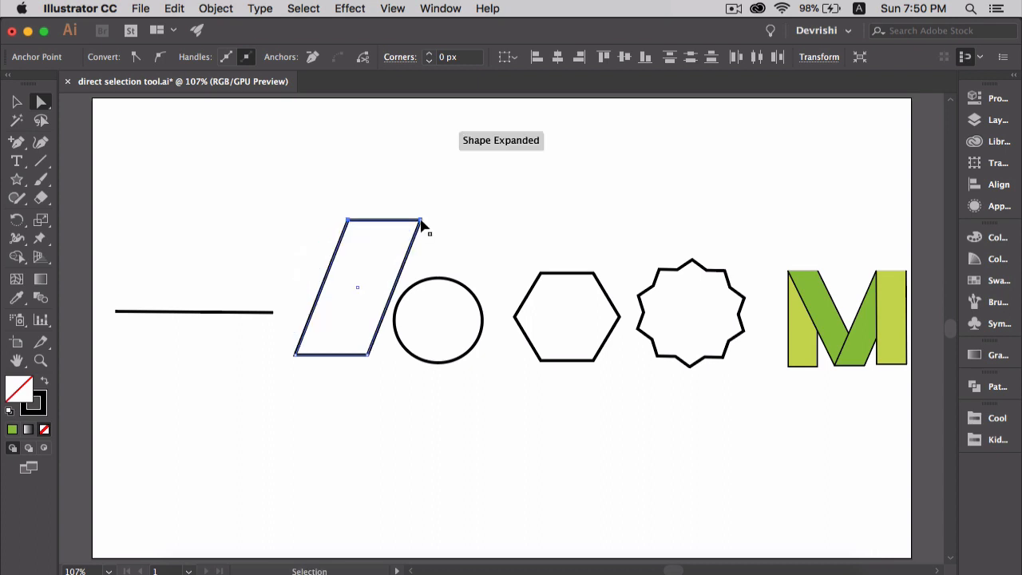
{"action": "key", "text": "super+z"}
Select the hexagon's two top anchor points and move its top edge straight down to just above the bottom edge
{"action": "left_click_drag", "start_coordinate": [523, 246], "coordinate": [598, 284]}
{"action": "left_click_drag", "start_coordinate": [591, 273], "coordinate": [591, 343]}
{"action": "left_click", "coordinate": [589, 380]}
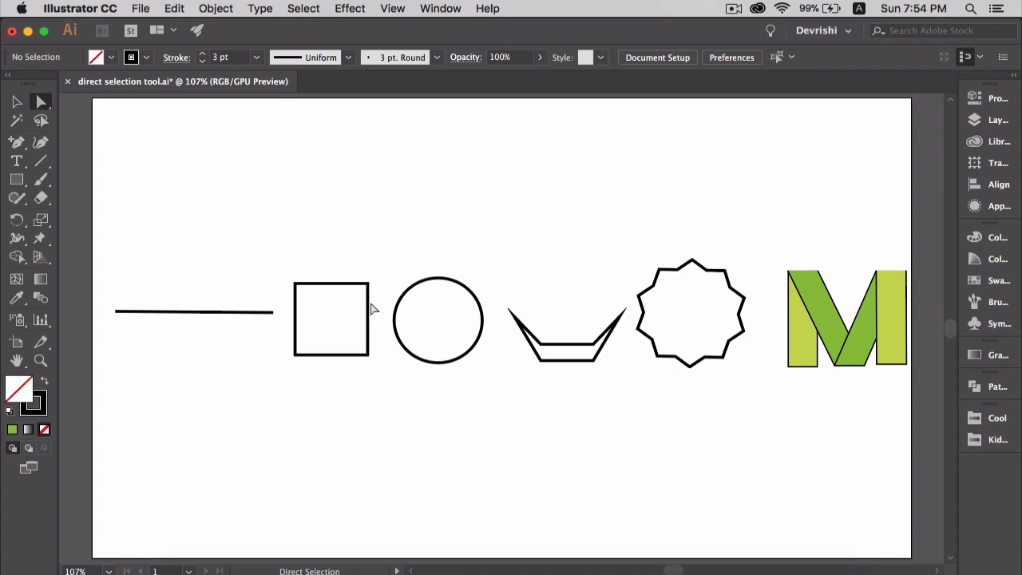
Delete the square's top and bottom segments and the circle's right-hand anchor point
{"action": "left_click", "coordinate": [334, 285]}
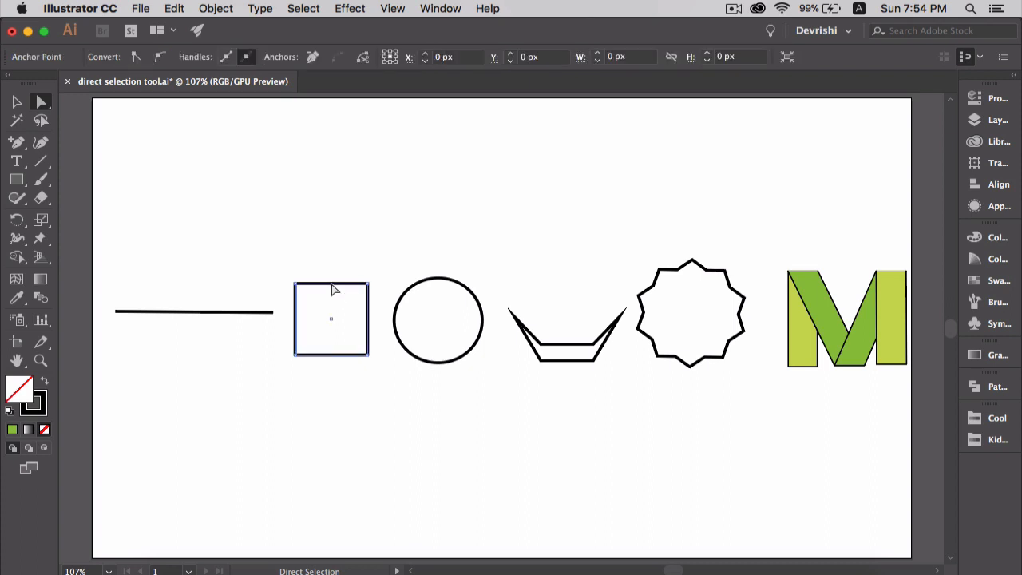
{"action": "key", "text": "Delete"}
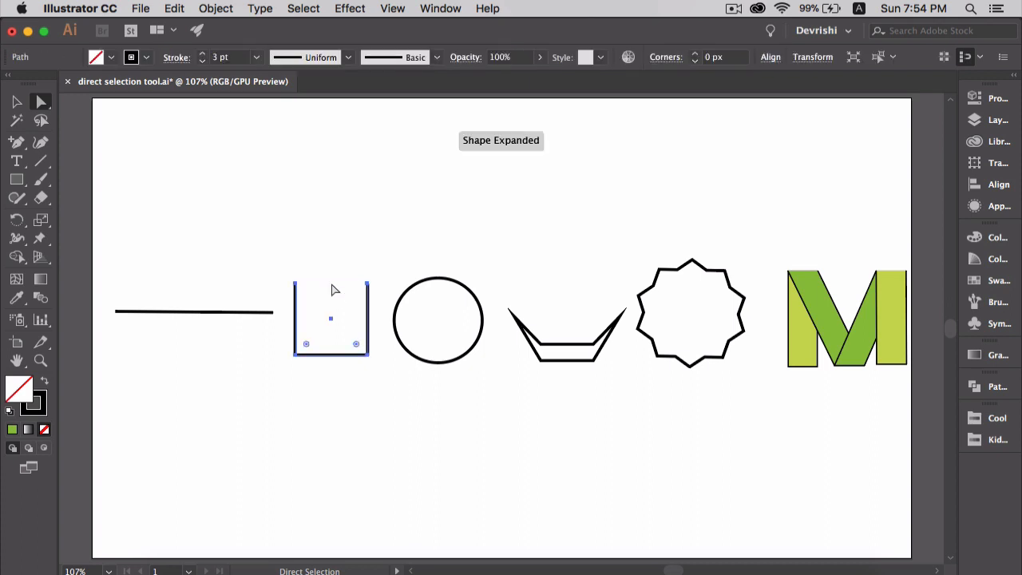
{"action": "left_click", "coordinate": [334, 364]}
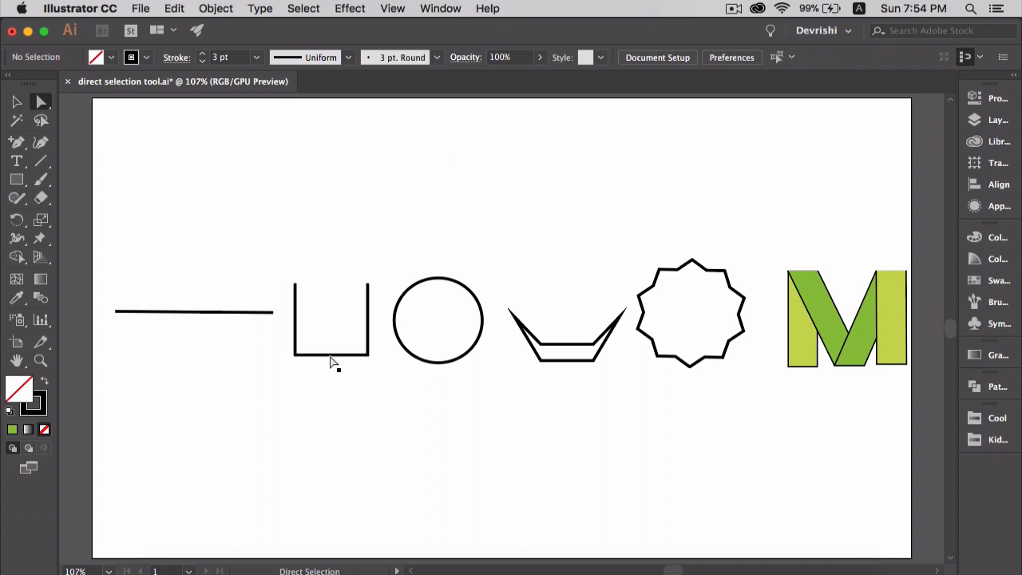
{"action": "left_click", "coordinate": [333, 359]}
{"action": "key", "text": "Delete"}
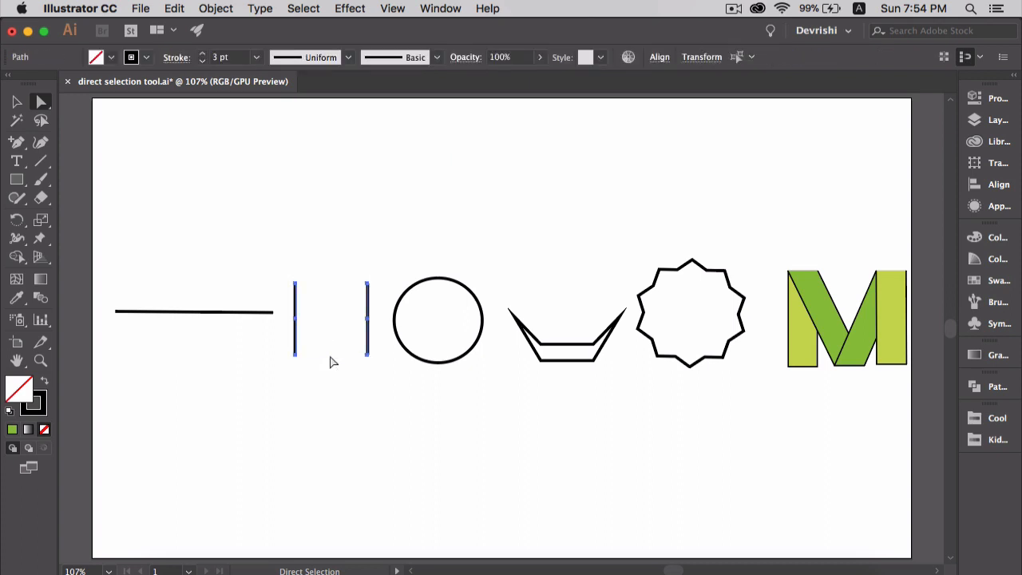
{"action": "left_click", "coordinate": [483, 321]}
{"action": "key", "text": "Delete"}
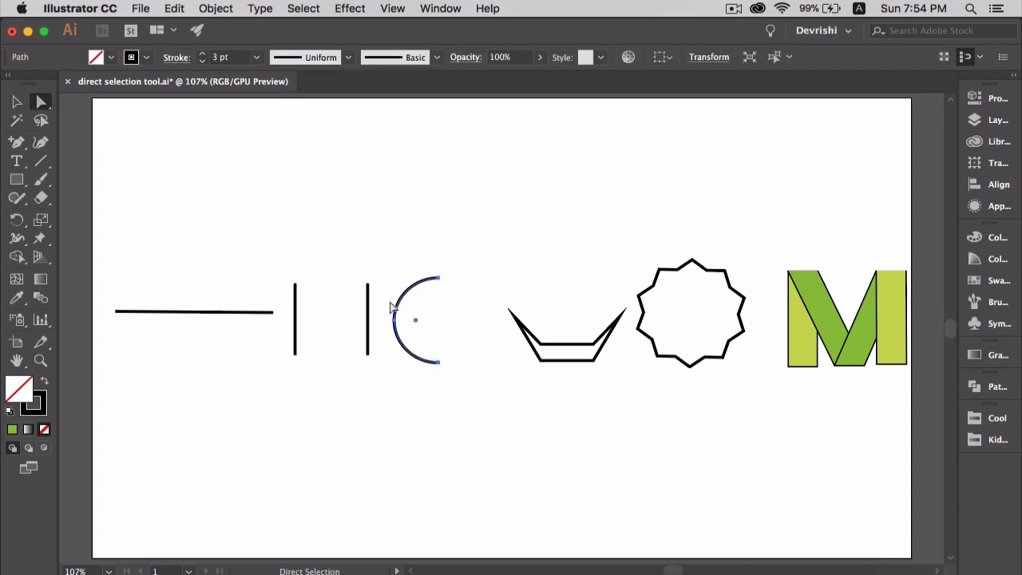
Delete the short segment at the upper left of the star and undo the deletion
{"action": "left_click", "coordinate": [667, 268]}
{"action": "left_click", "coordinate": [668, 270]}
{"action": "key", "text": "Delete"}
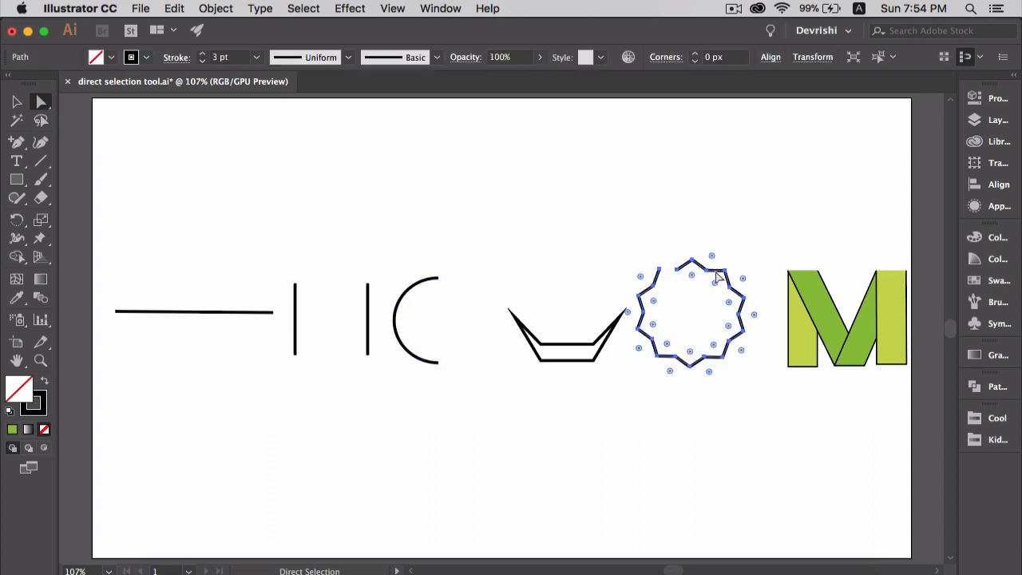
{"action": "key", "text": "super+z"}
{"action": "left_click", "coordinate": [680, 216]}
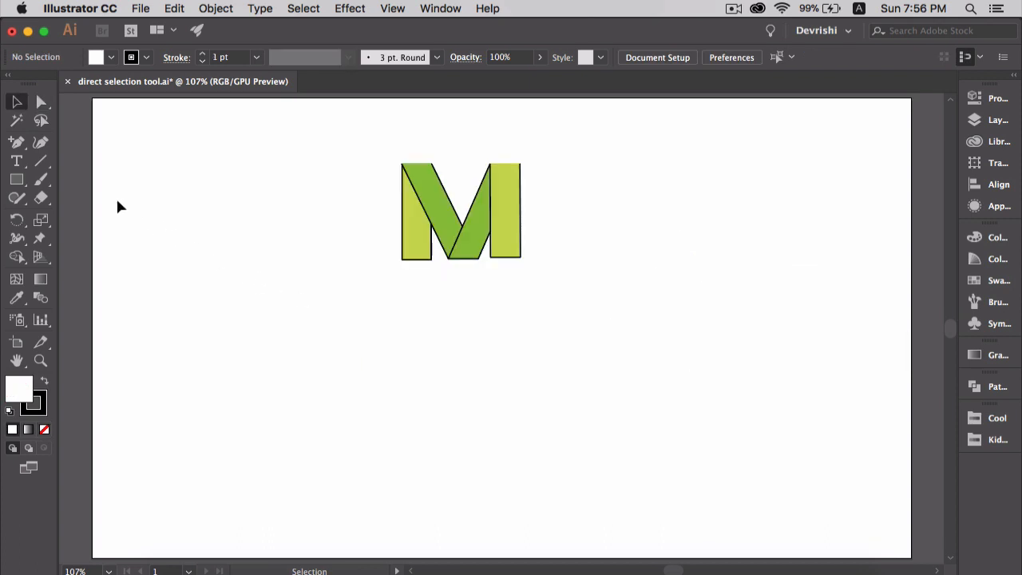
Draw a tall narrow rectangle below and to the left of the green letter M as the new letter's left stem
{"action": "left_click", "coordinate": [18, 181]}
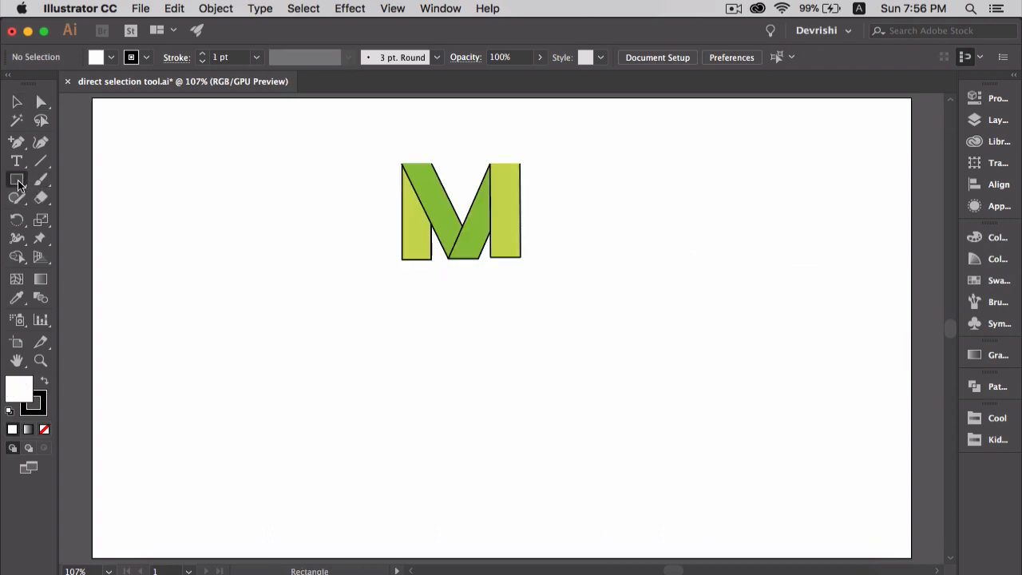
{"action": "left_click_drag", "start_coordinate": [293, 305], "coordinate": [332, 434]}
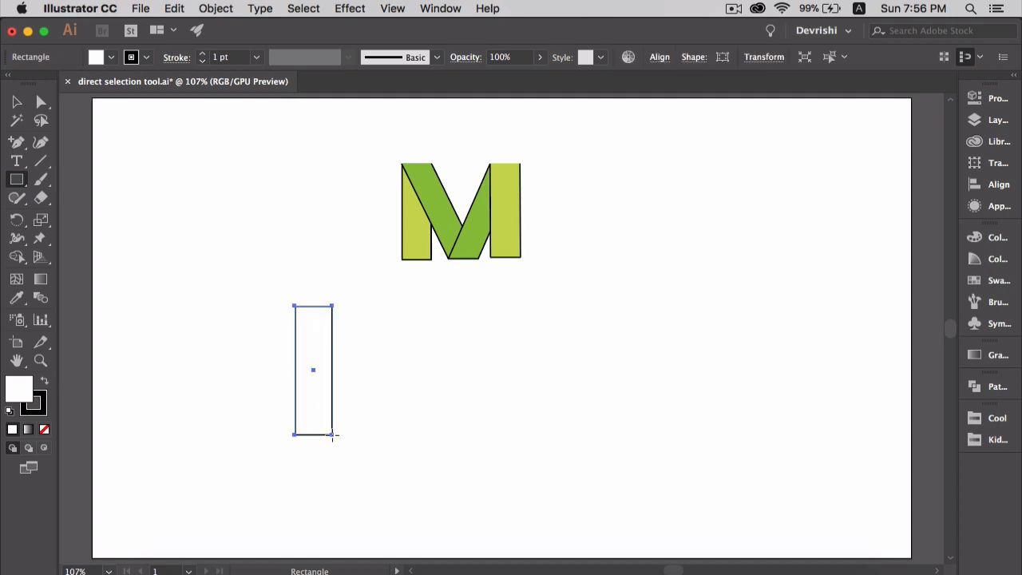
Using a copy of the stem rectangle in place, shift its two bottom anchor points horizontally right to form the M's first diagonal bar
{"action": "key", "text": "a"}
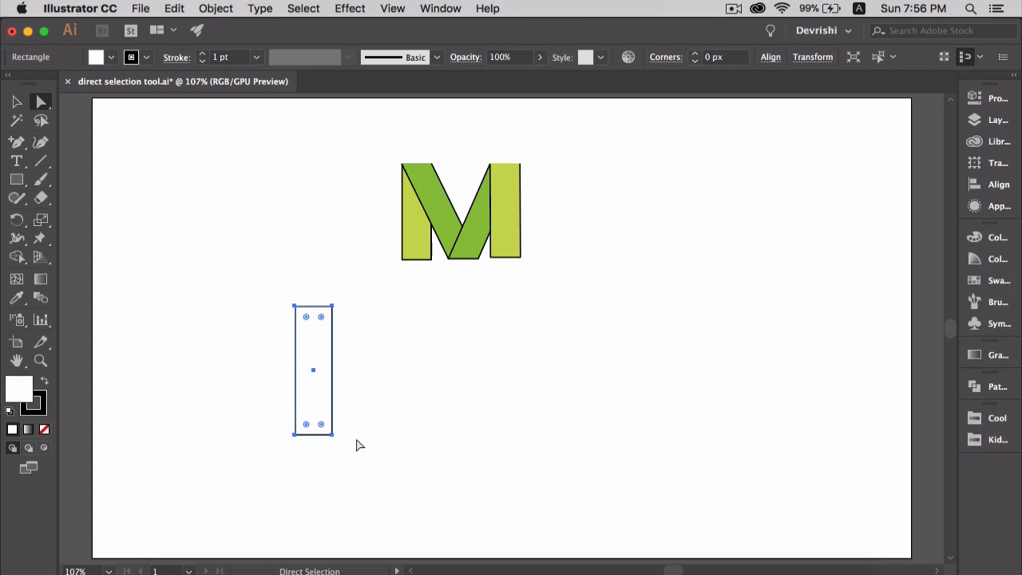
{"action": "left_click", "coordinate": [360, 444]}
{"action": "left_click", "coordinate": [332, 435]}
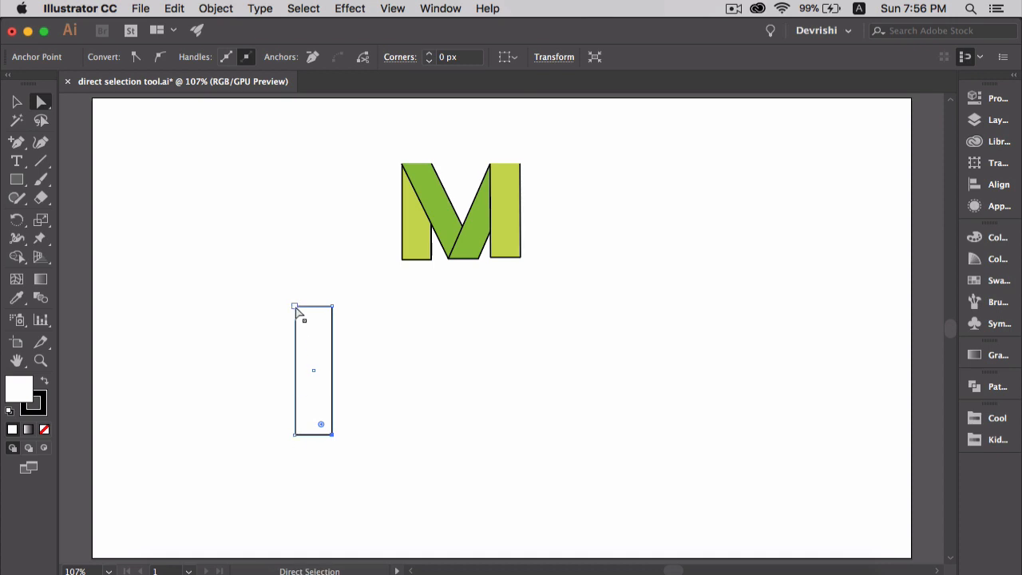
{"action": "left_click", "coordinate": [295, 434], "text": "shift"}
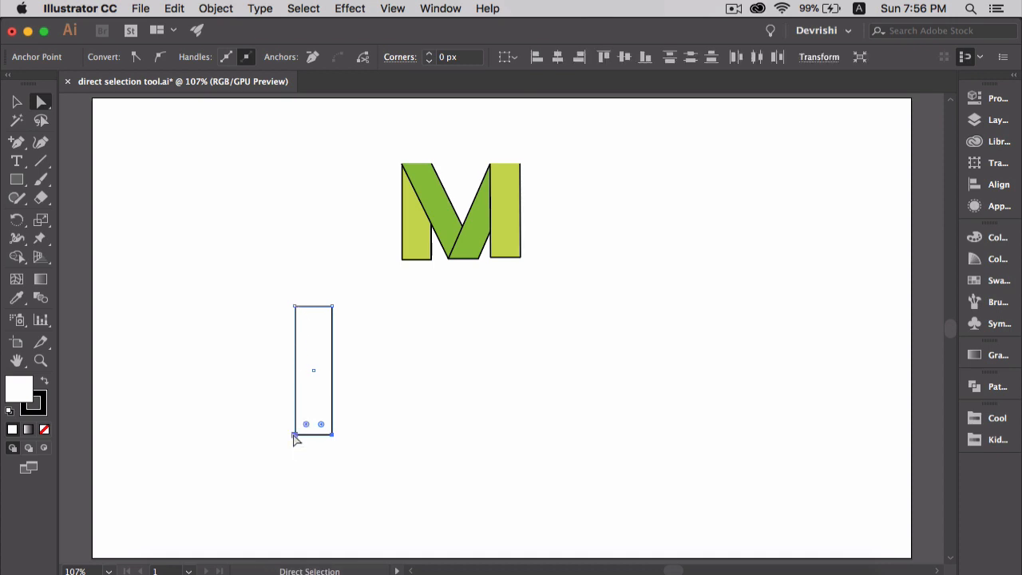
{"action": "left_click_drag", "start_coordinate": [332, 436], "coordinate": [400, 436]}
{"action": "key", "text": "v"}
{"action": "key", "text": "a"}
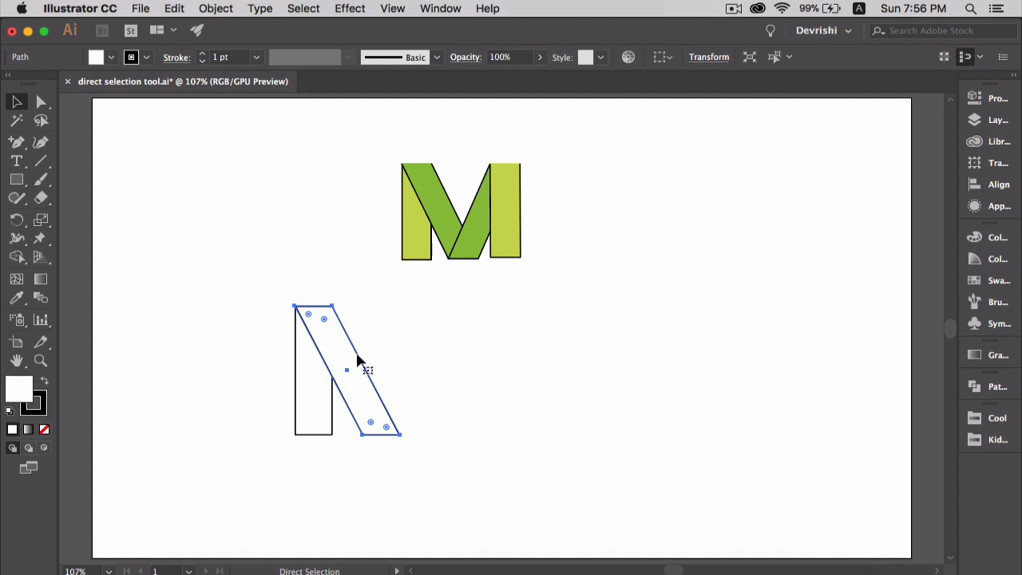
Using an in-place copy of the first diagonal bar, shift its two top anchor points horizontally right to form the M's second diagonal
{"action": "key", "text": "super+shift+a"}
{"action": "left_click", "coordinate": [332, 306]}
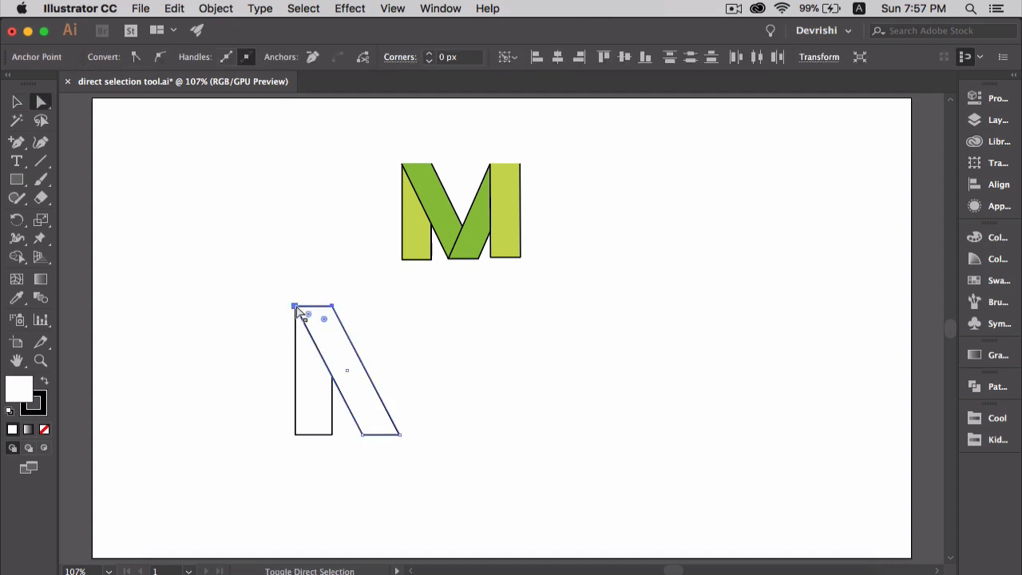
{"action": "left_click", "coordinate": [295, 306], "text": "shift"}
{"action": "left_click_drag", "start_coordinate": [333, 307], "coordinate": [448, 311]}
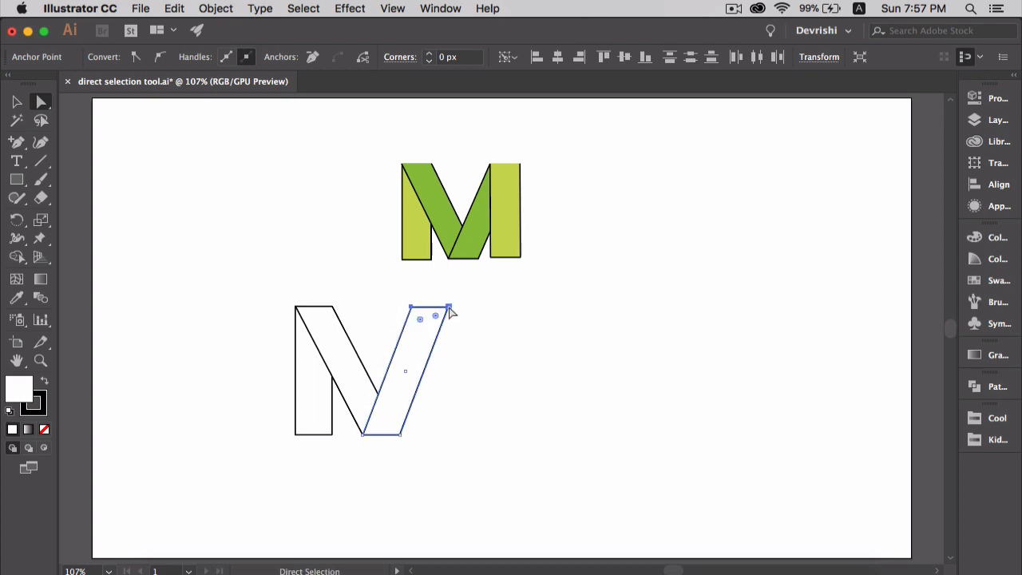
Using an in-place copy of the second diagonal bar, shift its two bottom anchor points right until it stands nearly upright as the M's right stem
{"action": "key", "text": "v"}
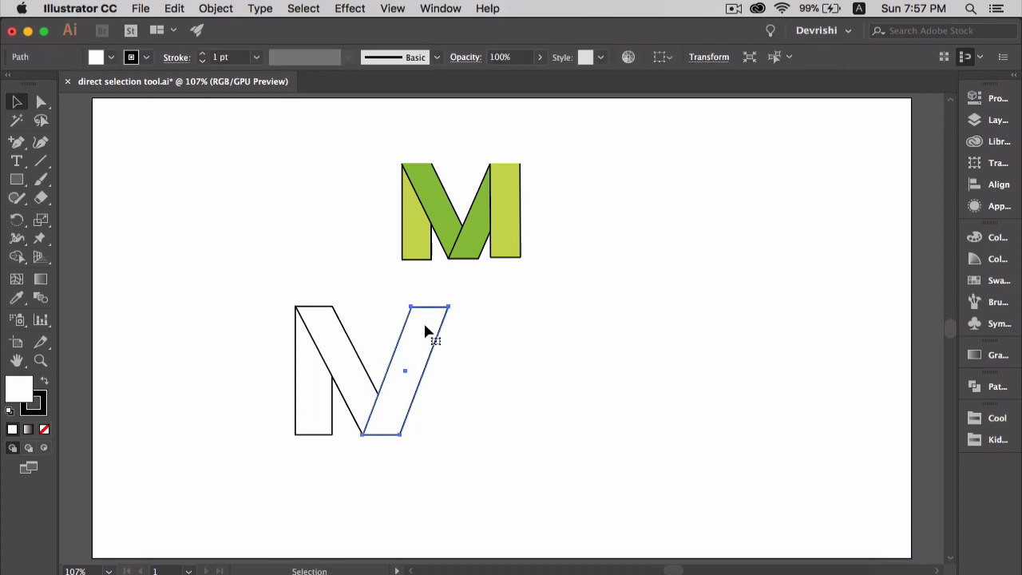
{"action": "key", "text": "a"}
{"action": "left_click", "coordinate": [393, 433]}
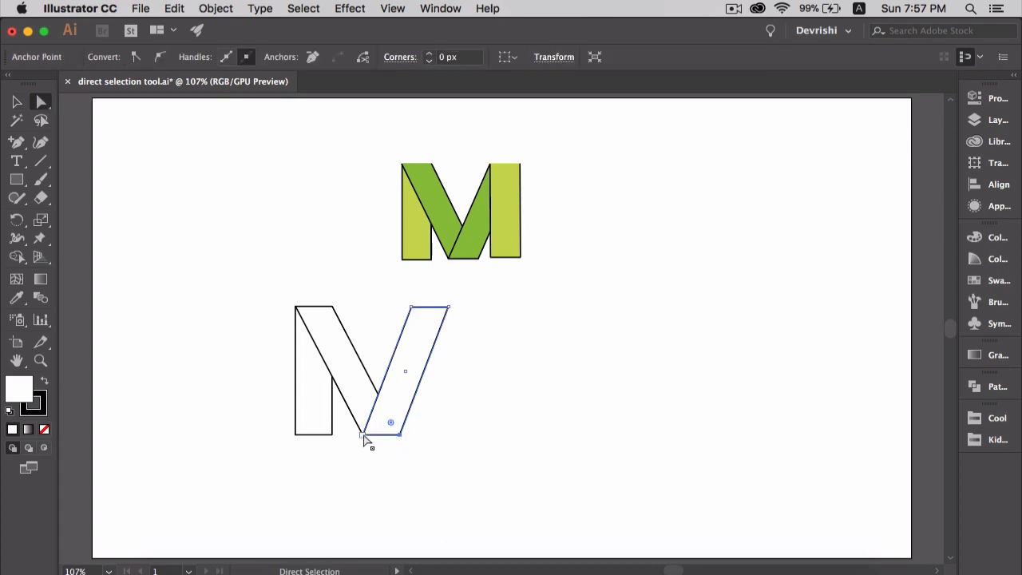
{"action": "left_click", "coordinate": [363, 435], "text": "shift"}
{"action": "left_click_drag", "start_coordinate": [399, 435], "coordinate": [454, 438]}
{"action": "left_click", "coordinate": [504, 423]}
Fill all four pieces of the new letter M with the green swatch and deselect the artwork
{"action": "key", "text": "v"}
{"action": "left_click", "coordinate": [308, 365]}
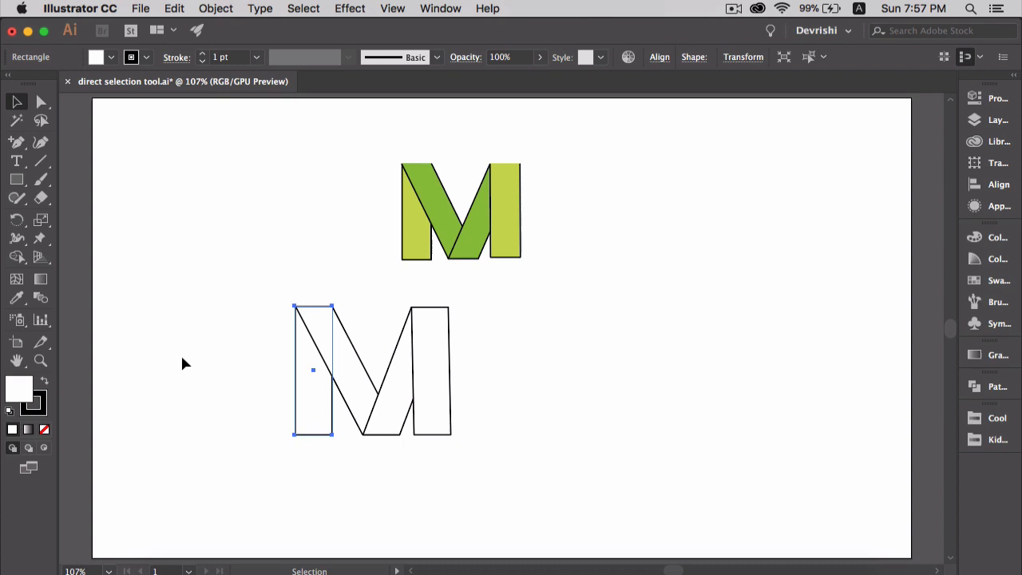
{"action": "left_click", "coordinate": [975, 284]}
{"action": "left_click", "coordinate": [791, 290]}
{"action": "left_click", "coordinate": [367, 377]}
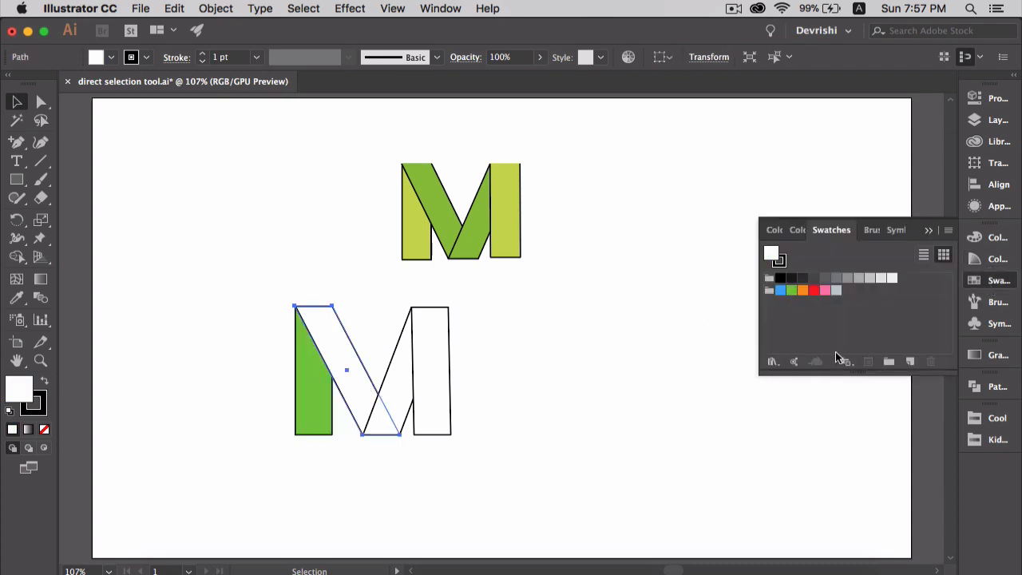
{"action": "left_click", "coordinate": [791, 292]}
{"action": "left_click", "coordinate": [399, 388]}
{"action": "left_click", "coordinate": [791, 292]}
{"action": "left_click", "coordinate": [448, 392]}
{"action": "left_click", "coordinate": [791, 292]}
{"action": "left_click", "coordinate": [585, 364]}
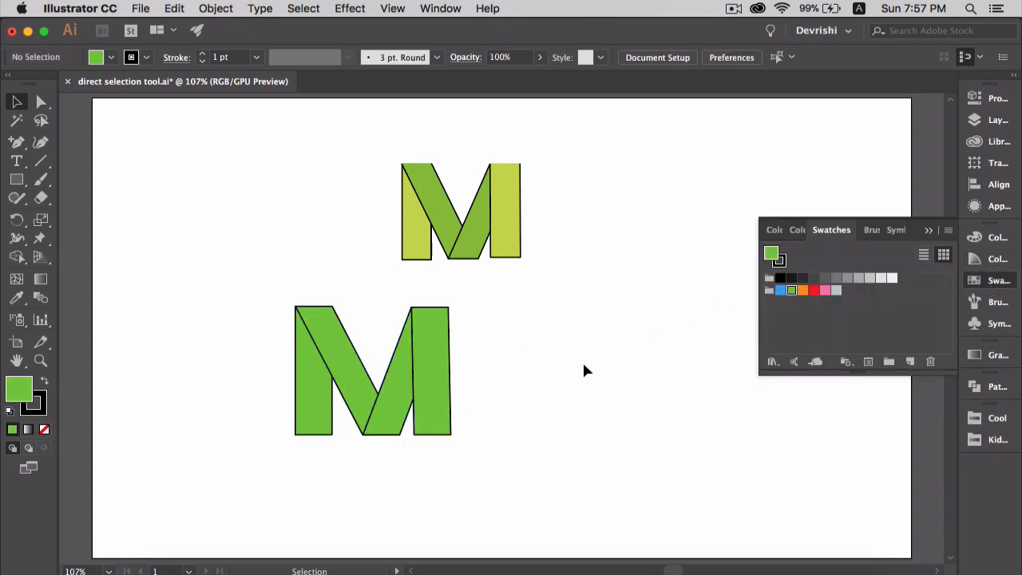